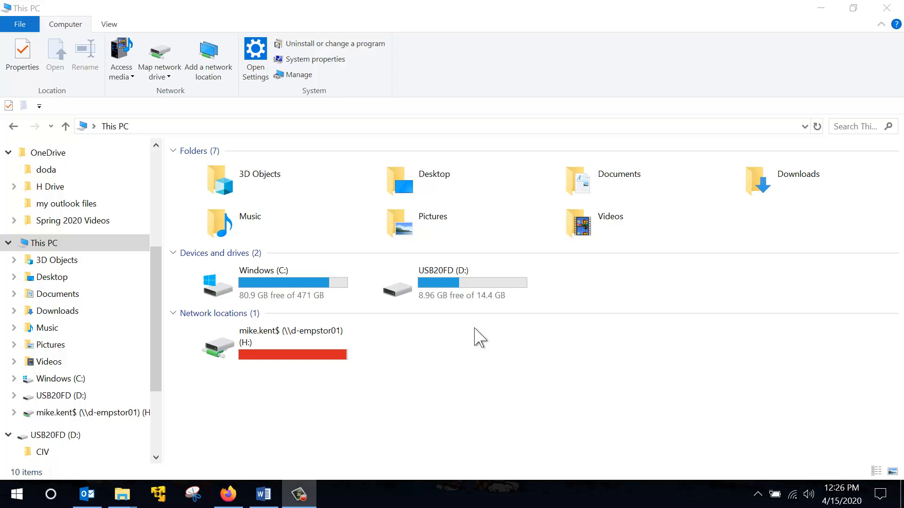
Open the USB20FD (D:) drive and examine the folders and files stored on it
left_click(475, 328)
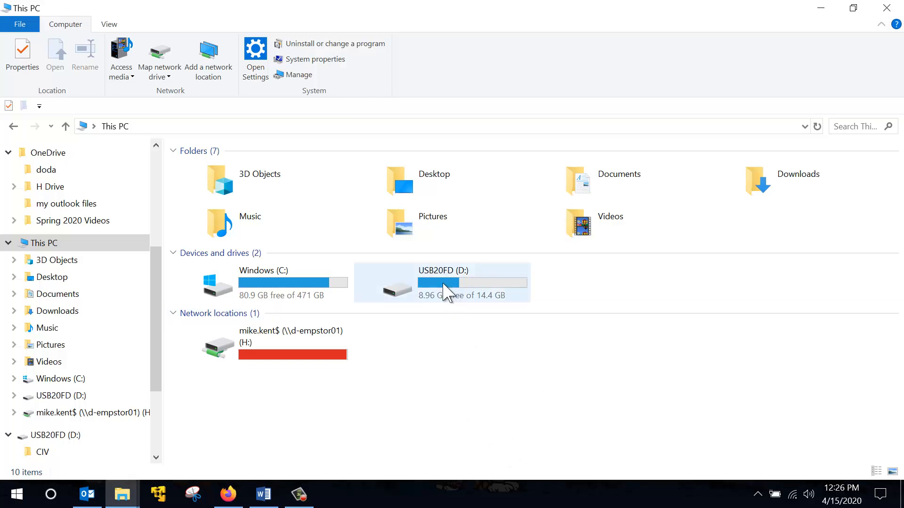
double_click(438, 284)
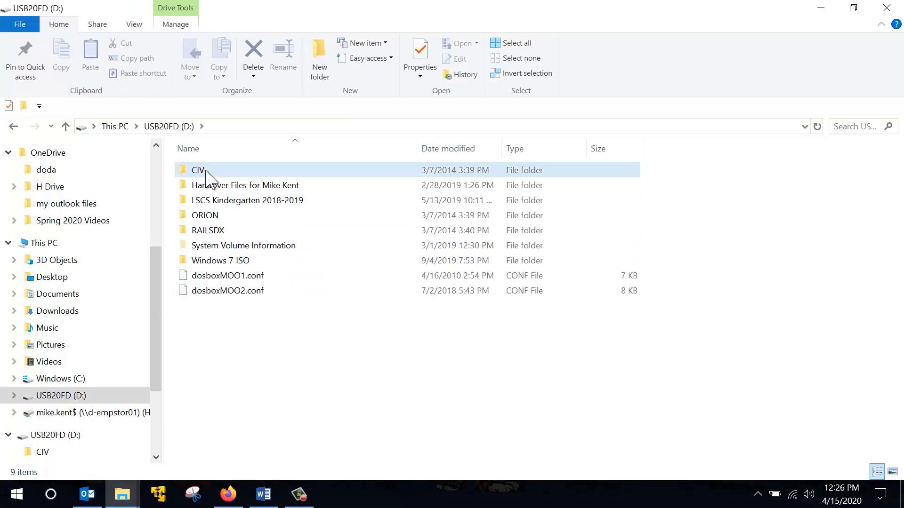
left_click(210, 185)
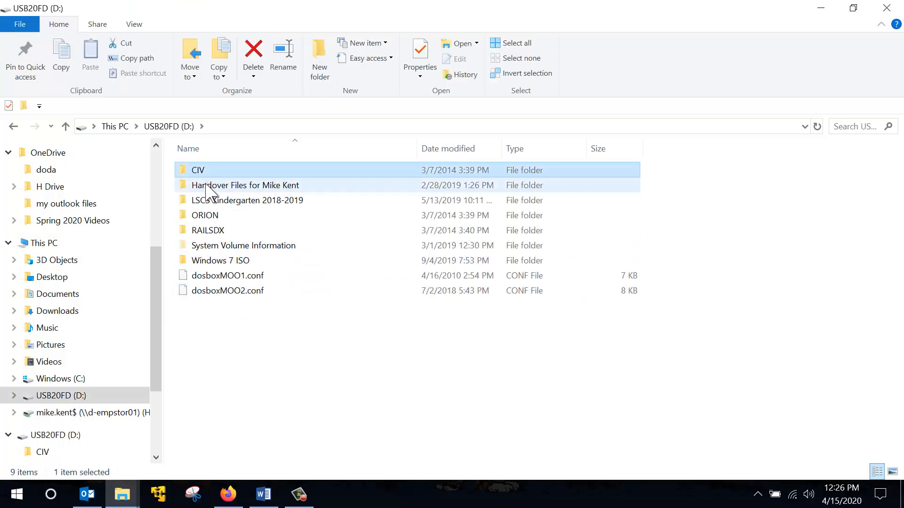
left_click(210, 230)
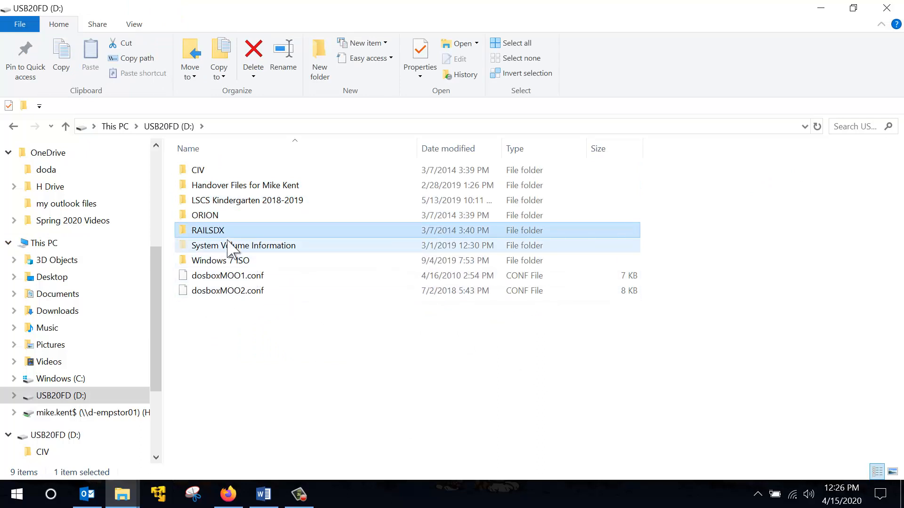
left_click(258, 201)
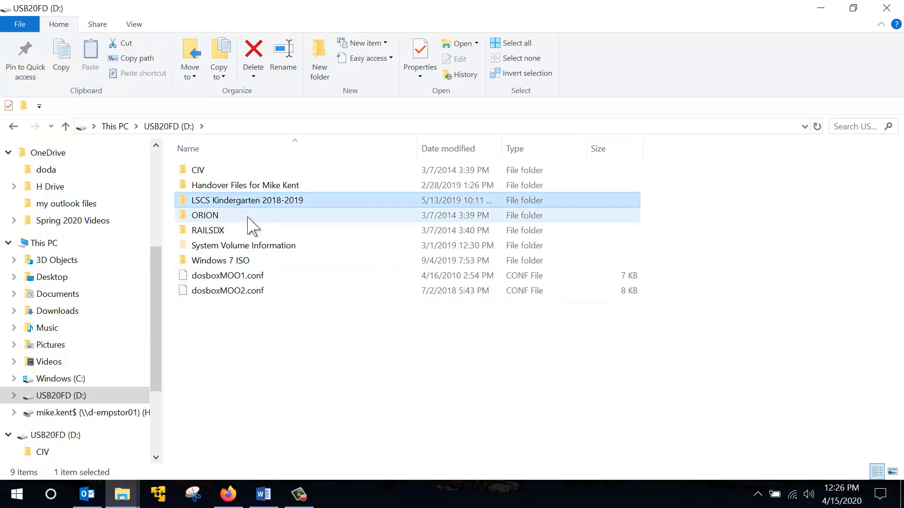
left_click(225, 185)
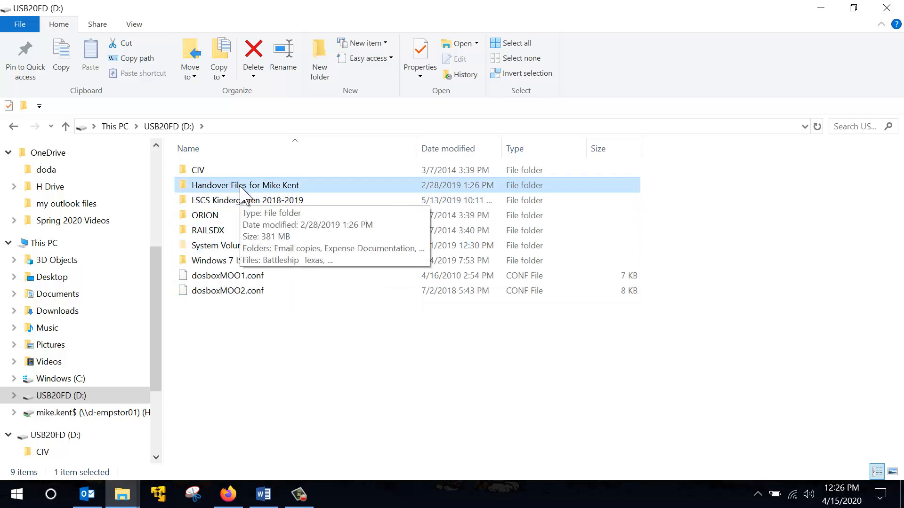
left_click(250, 328)
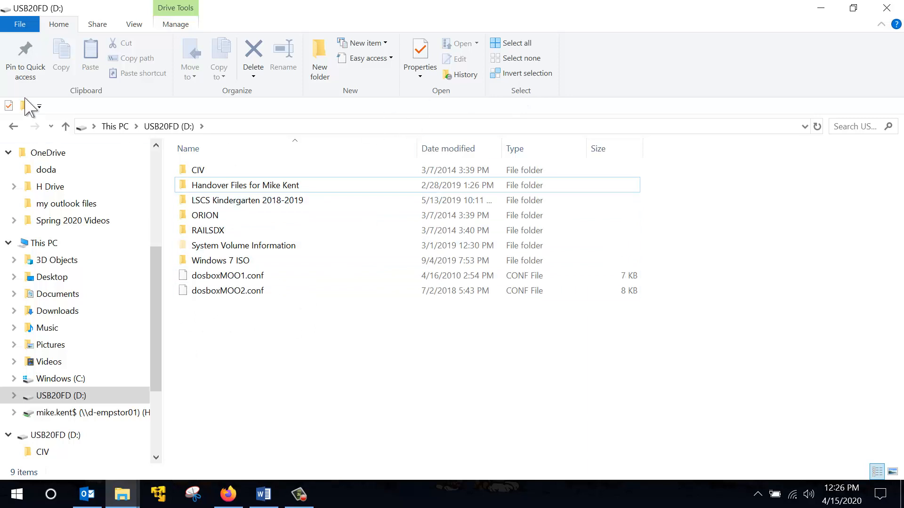
Return to This PC and turn on BitLocker for the USB20FD (D:) drive
left_click(116, 126)
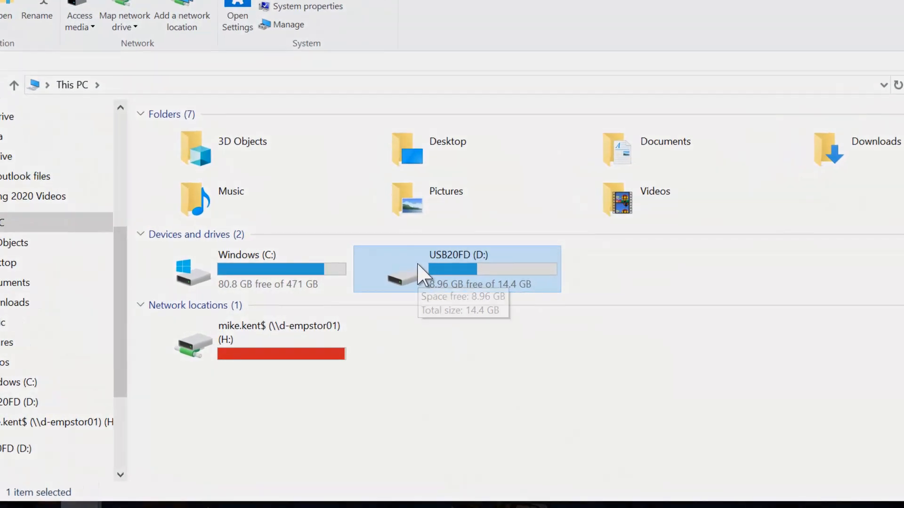
right_click(417, 264)
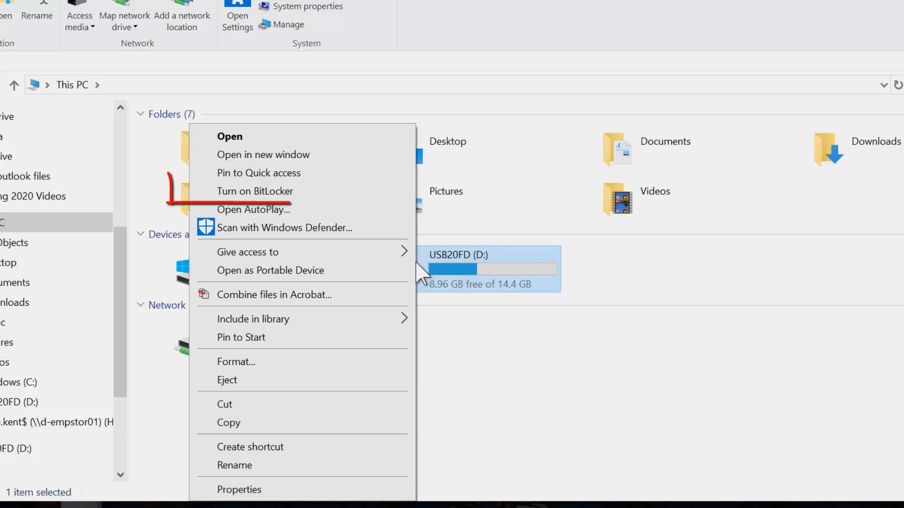
left_click(285, 190)
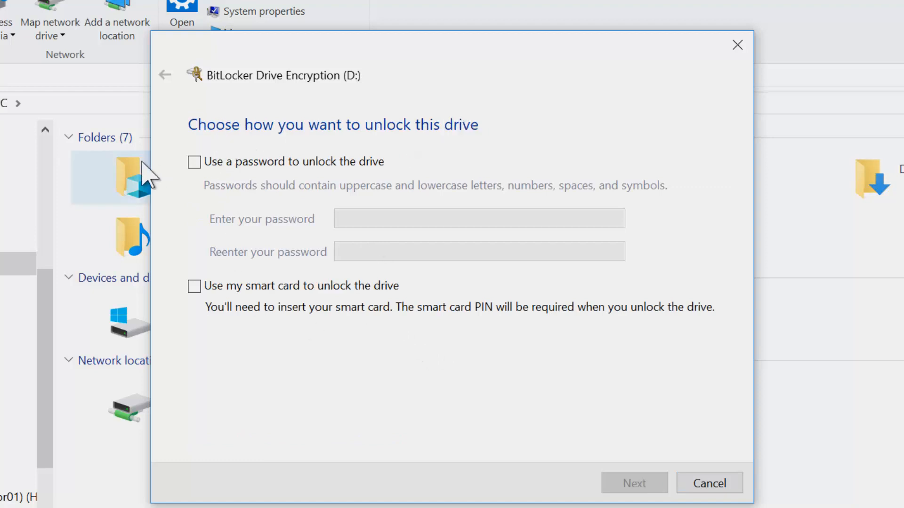
left_click(194, 162)
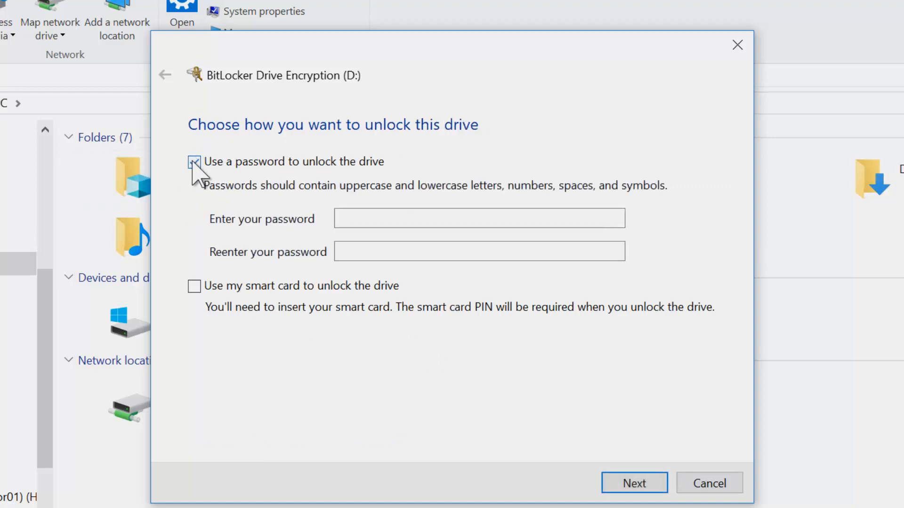
left_click(194, 162)
left_click(193, 286)
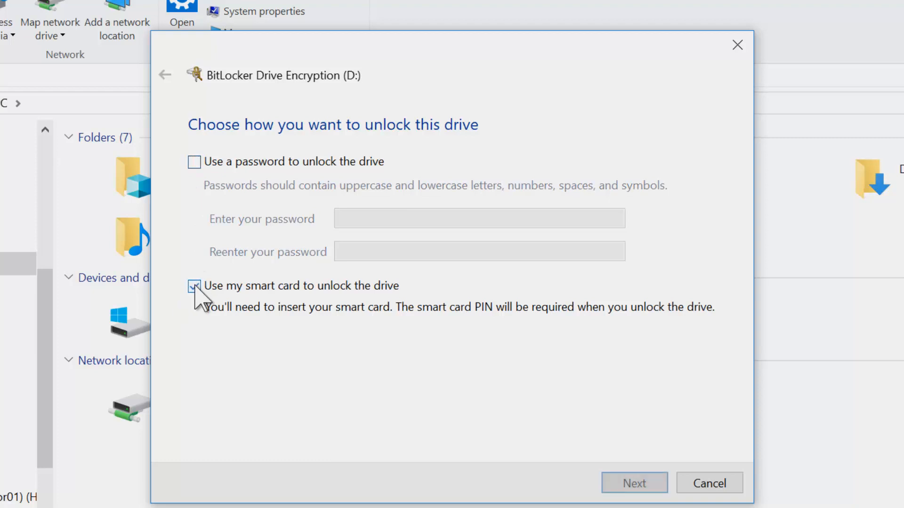
left_click(194, 286)
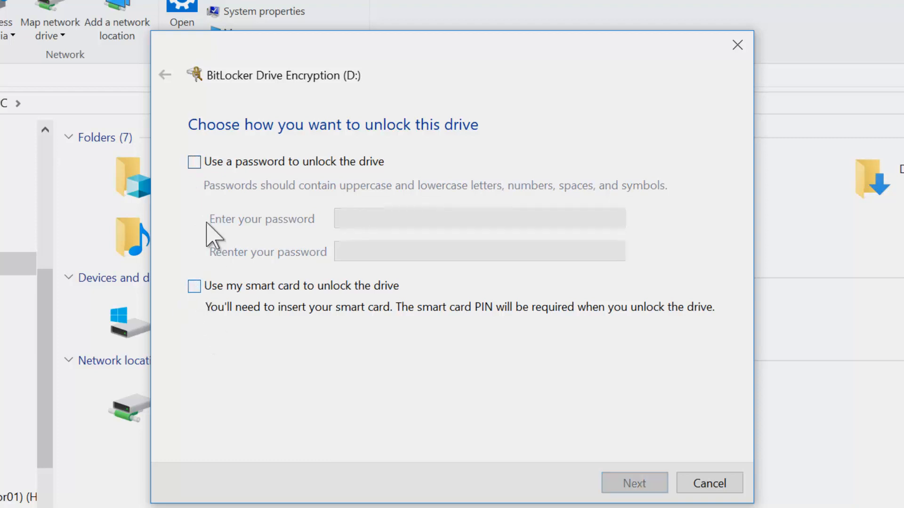
Choose to unlock the drive with a password, enter and re-enter the drive password, and continue
left_click(194, 161)
left_click(399, 217)
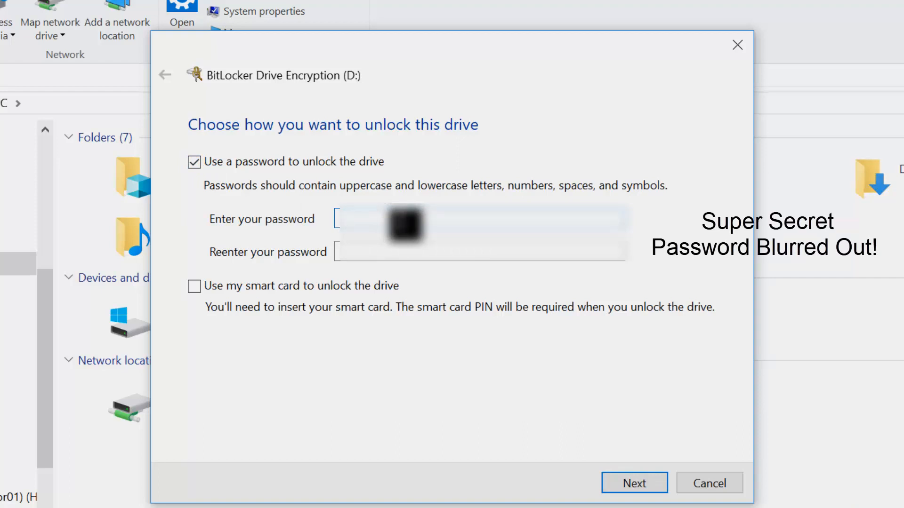
type("••••••")
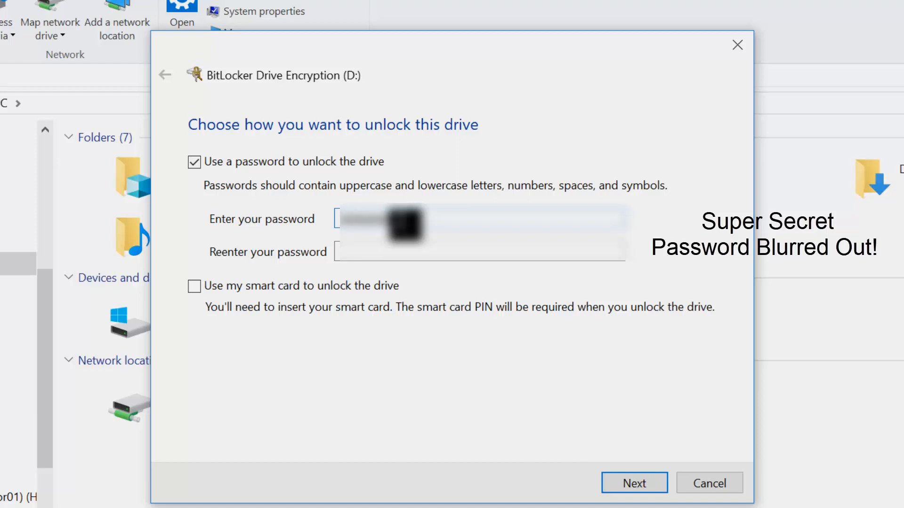
key("Tab")
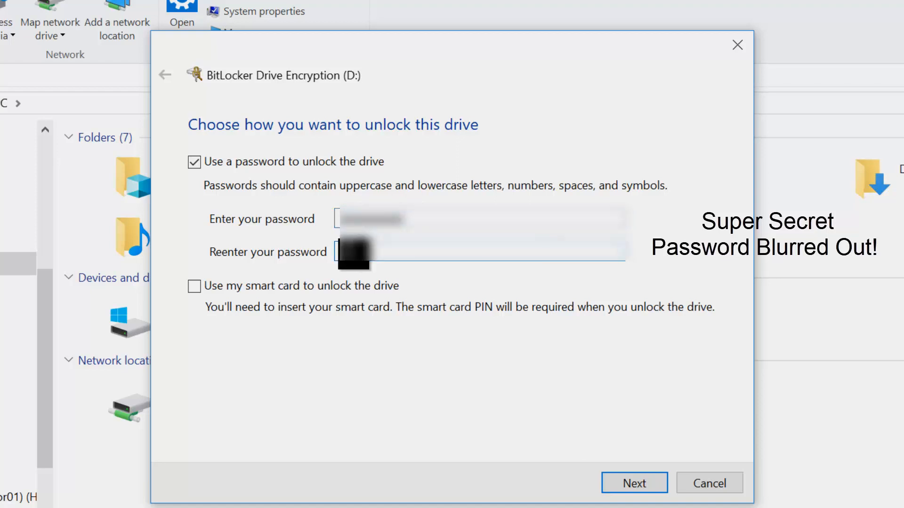
type("••••••")
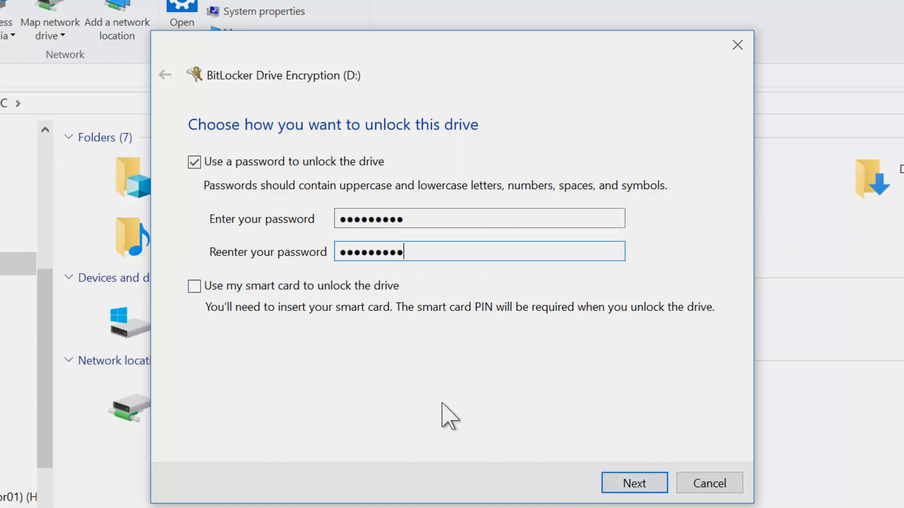
left_click(633, 484)
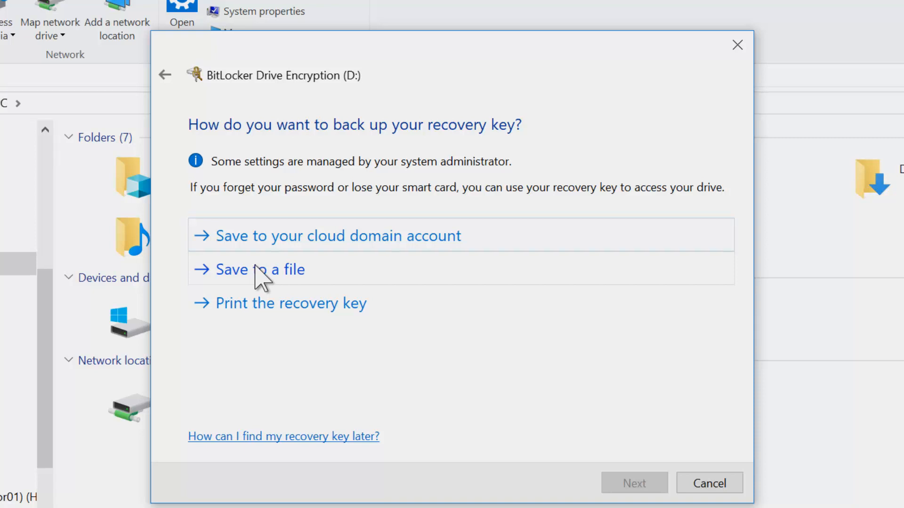
Back up the recovery key to a text file in the Documents folder, keeping the suggested file name
left_click(261, 271)
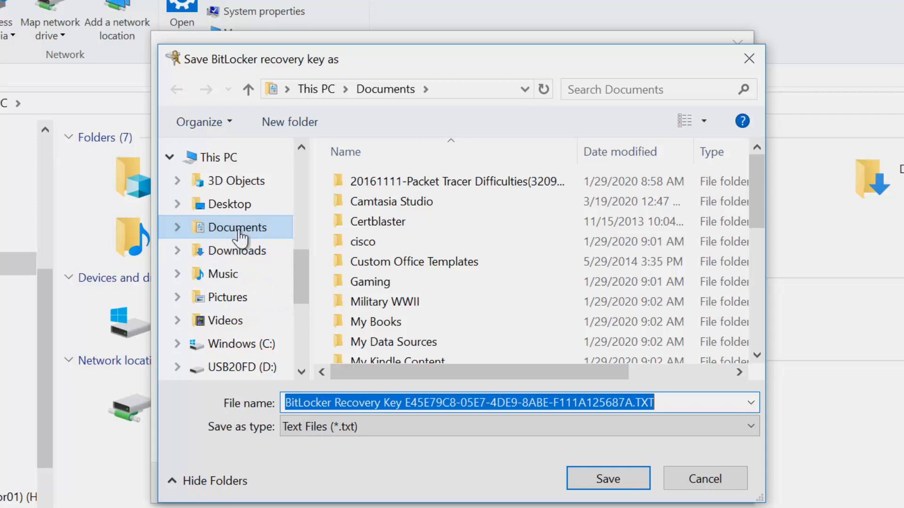
left_click(214, 233)
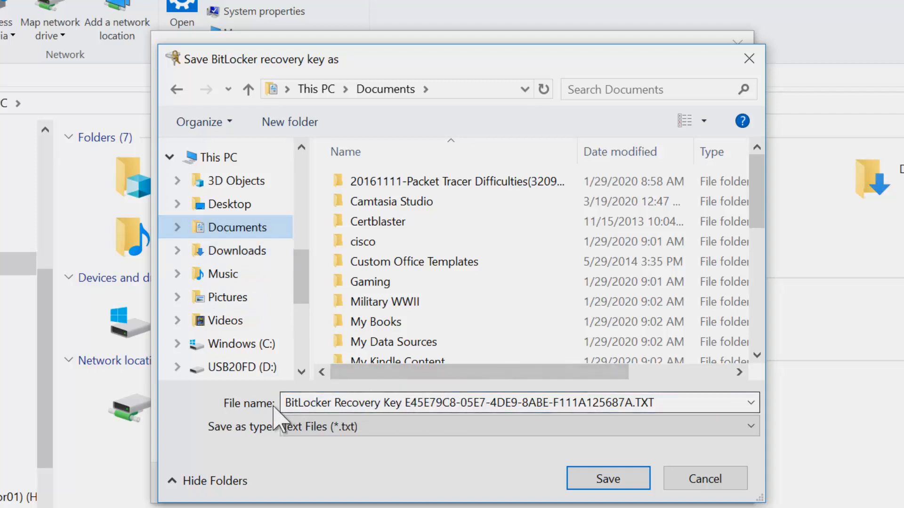
left_click(599, 476)
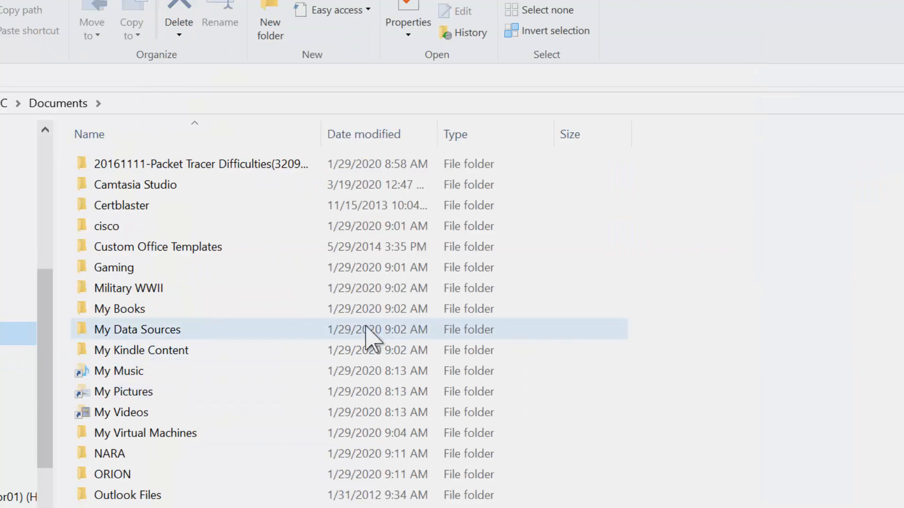
Open the saved BitLocker recovery key file in Documents, examine its identifier and recovery key, and close it
scroll(226, 311, "down", 2)
scroll(225, 311, "down", 2)
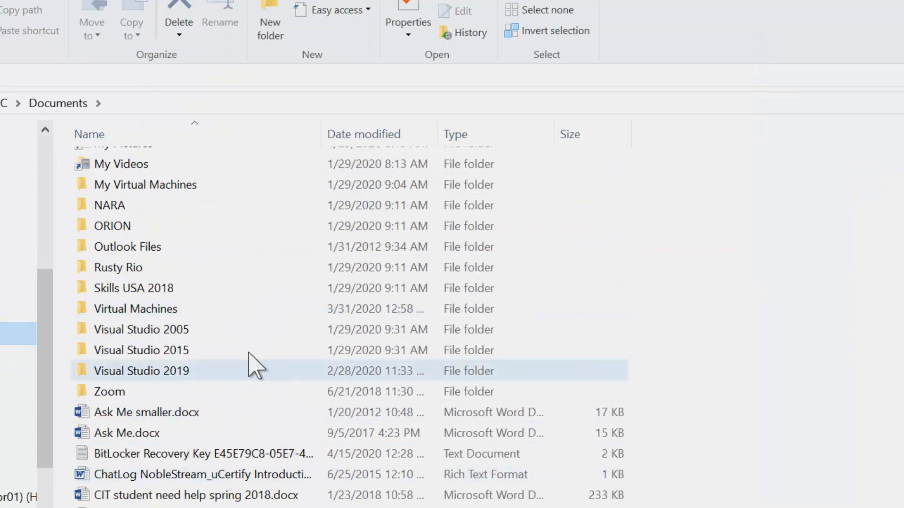
double_click(212, 455)
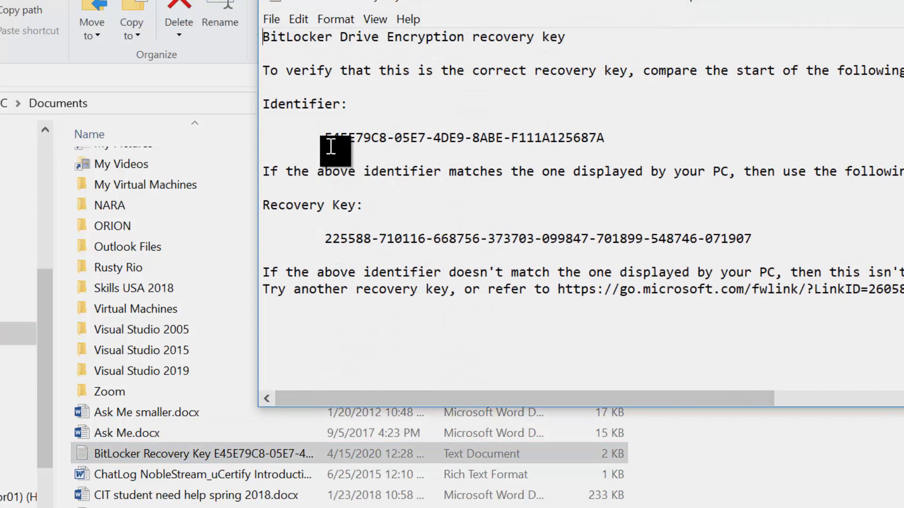
left_click_drag(332, 138, 598, 138)
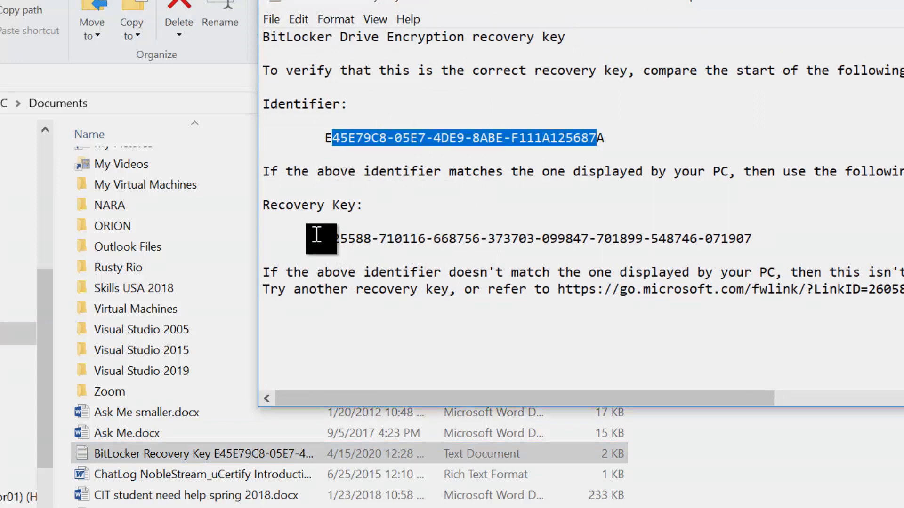
left_click_drag(325, 239, 769, 245)
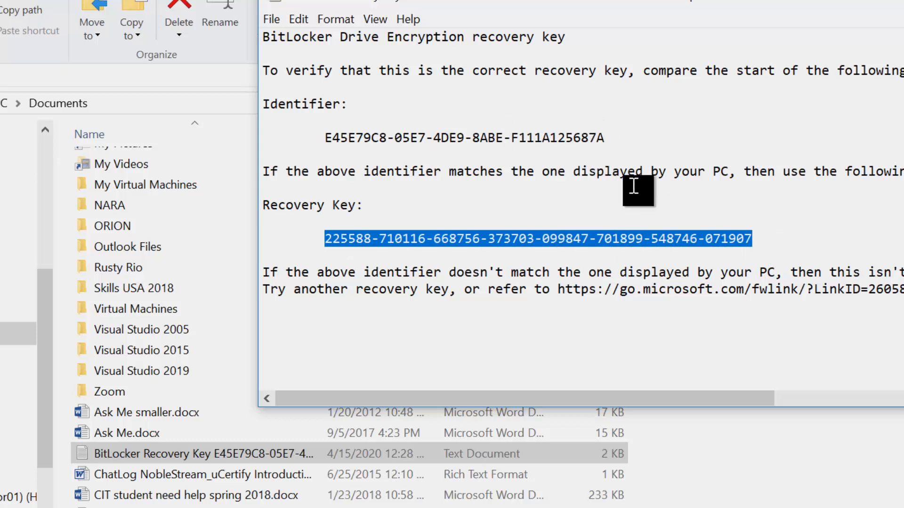
left_click(643, 289)
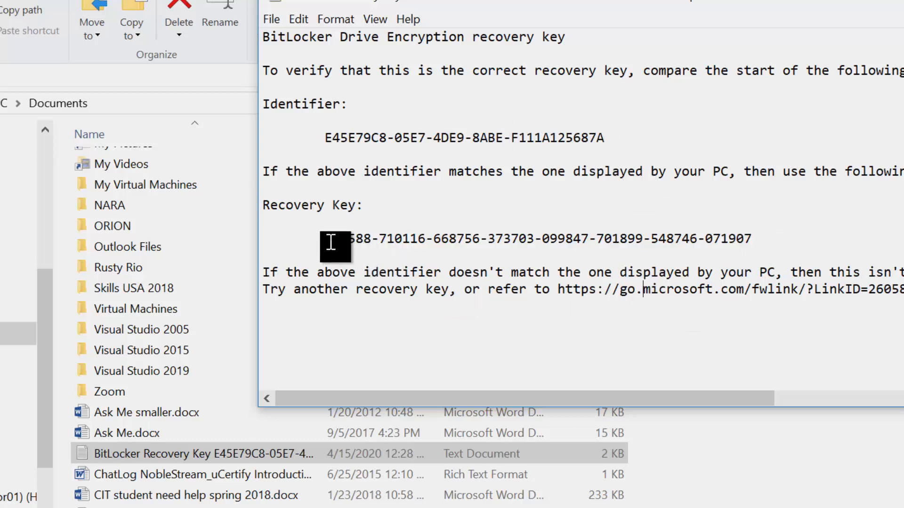
left_click_drag(331, 242, 821, 222)
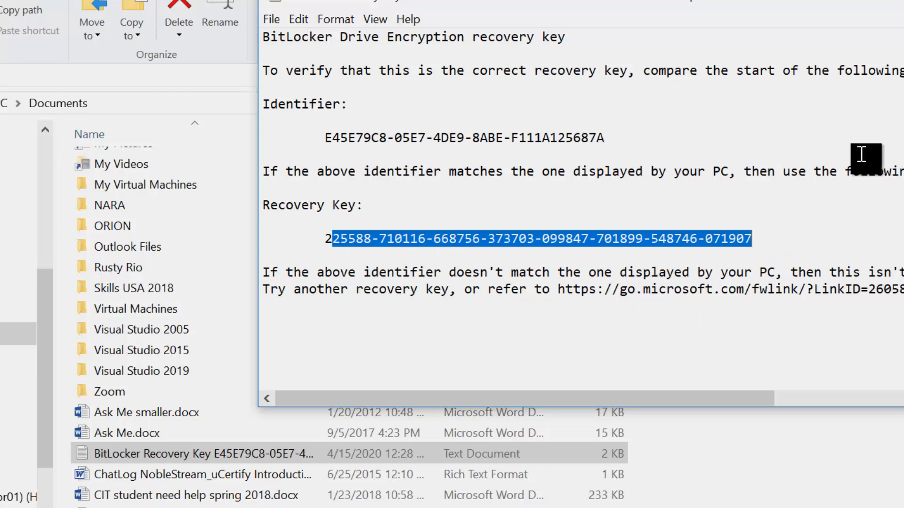
left_click(903, 1)
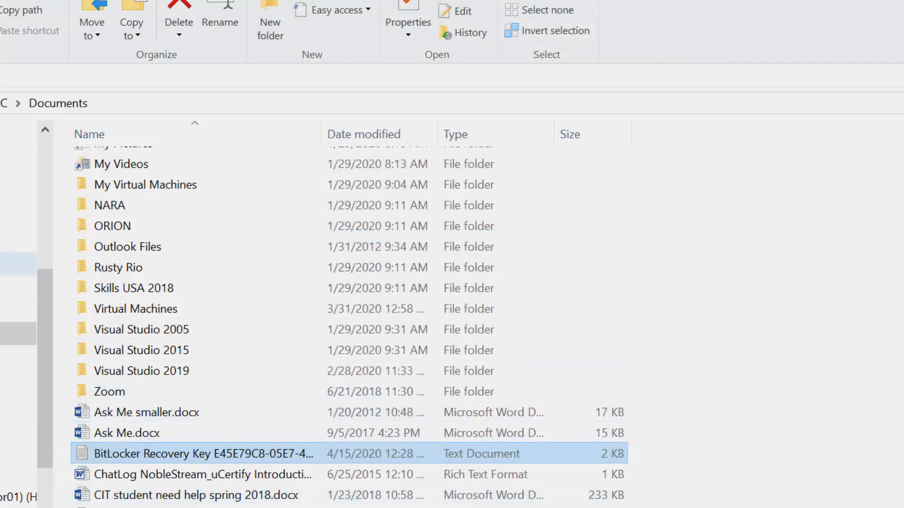
Return to the BitLocker wizard, move past the recovery key backup, and choose to encrypt the entire drive
key("alt+Tab")
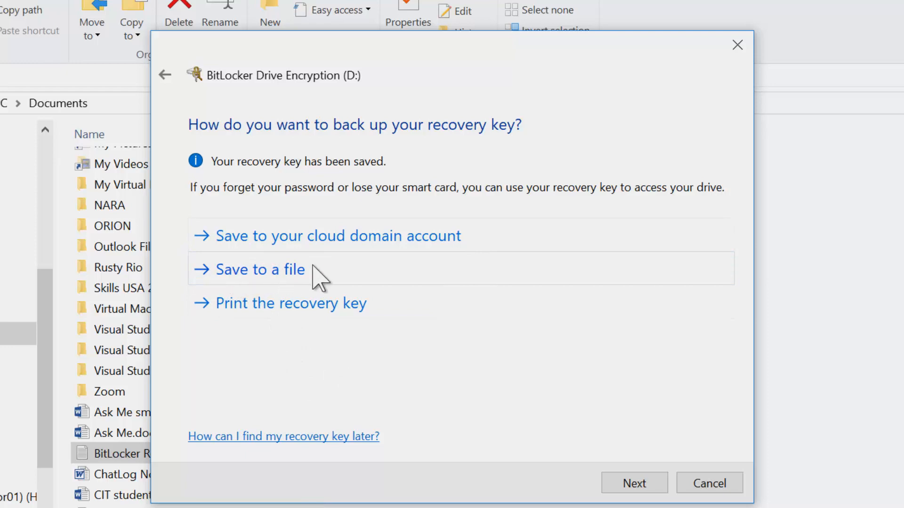
left_click(633, 483)
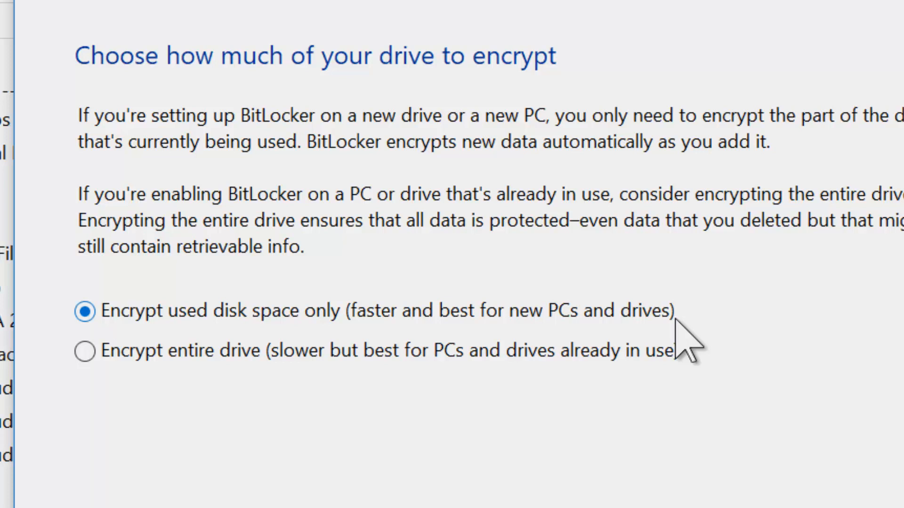
left_click(84, 350)
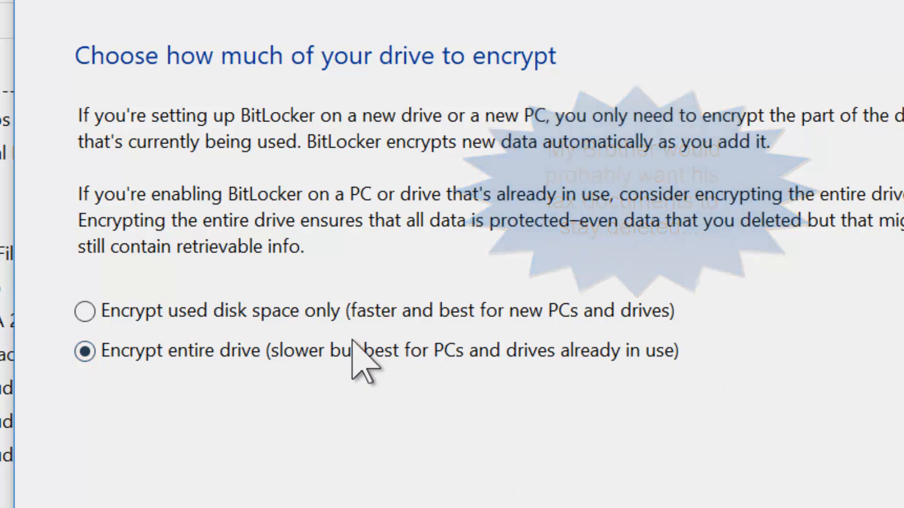
key("Return")
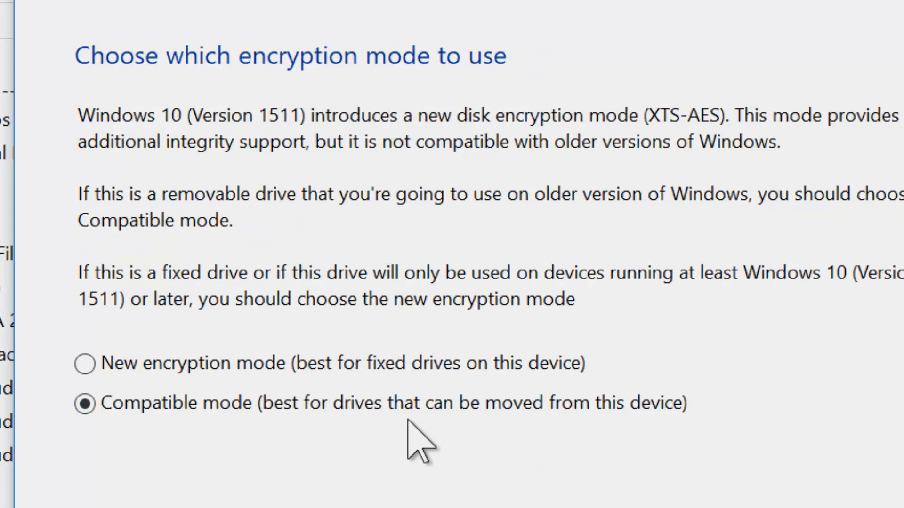
Compare the two encryption modes and select New encryption mode for the drive
left_click(84, 364)
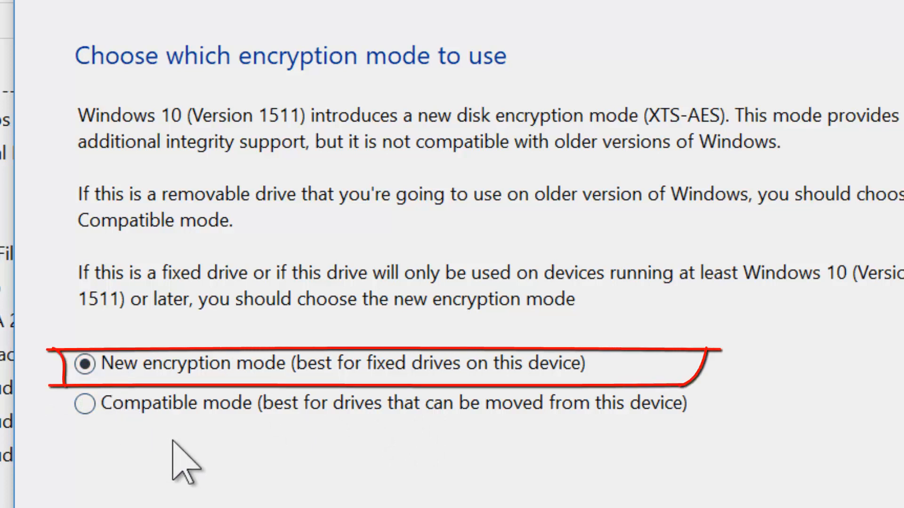
left_click(84, 403)
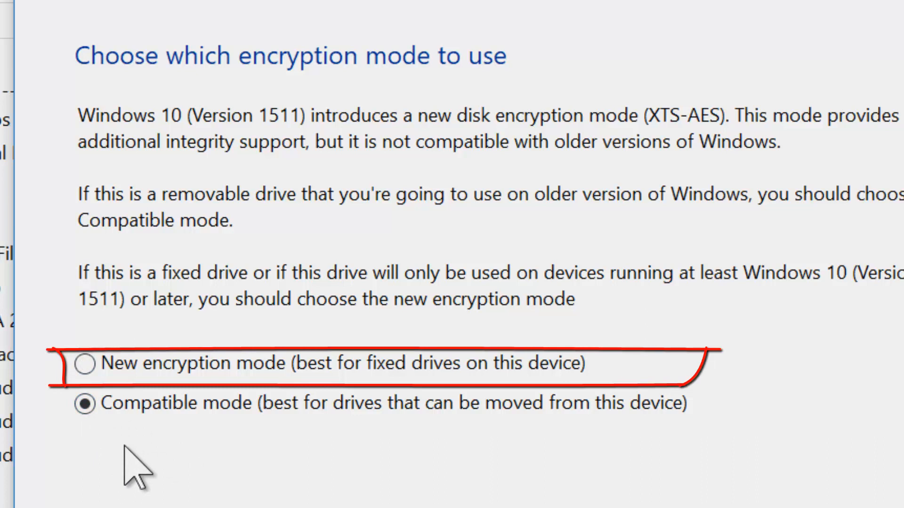
left_click(85, 364)
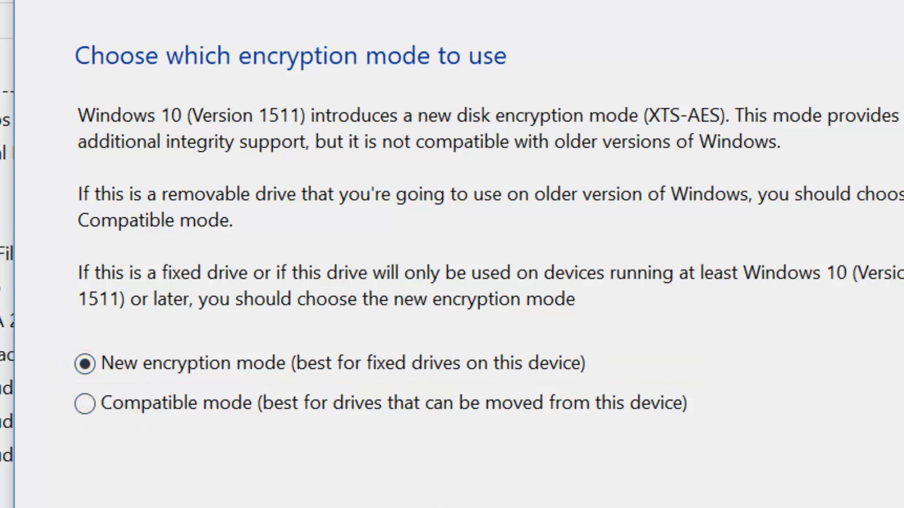
Accept the chosen encryption mode and start encrypting drive D:
left_click(641, 485)
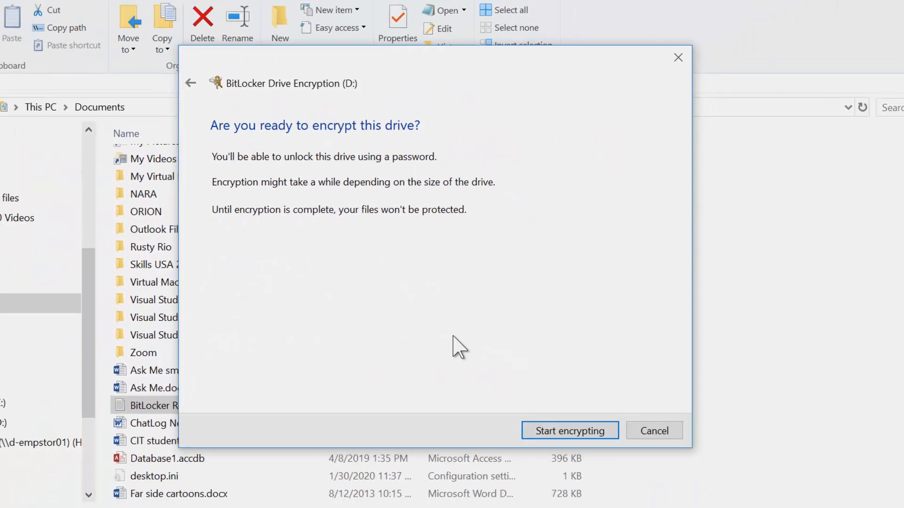
left_click(561, 430)
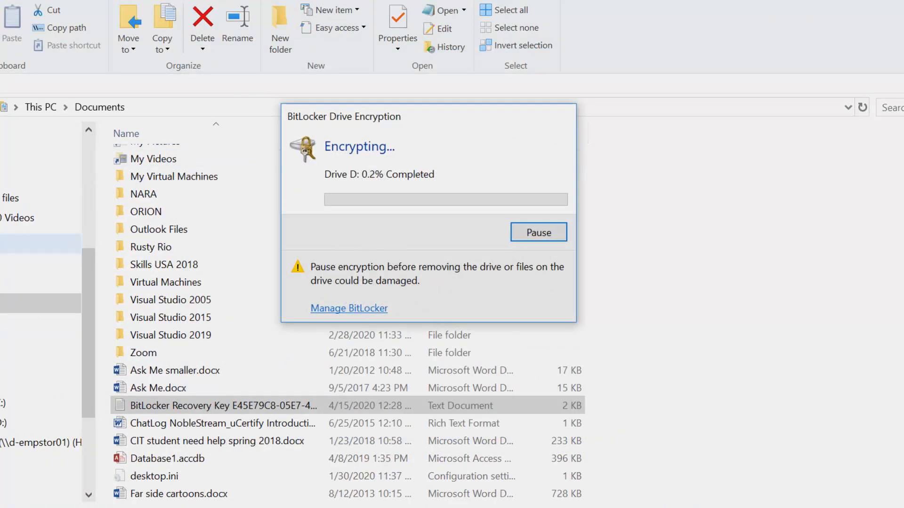
Show This PC and move the encryption progress dialog aside to view the icon of the USB20FD (D:) drive
left_click(37, 244)
left_click(367, 507)
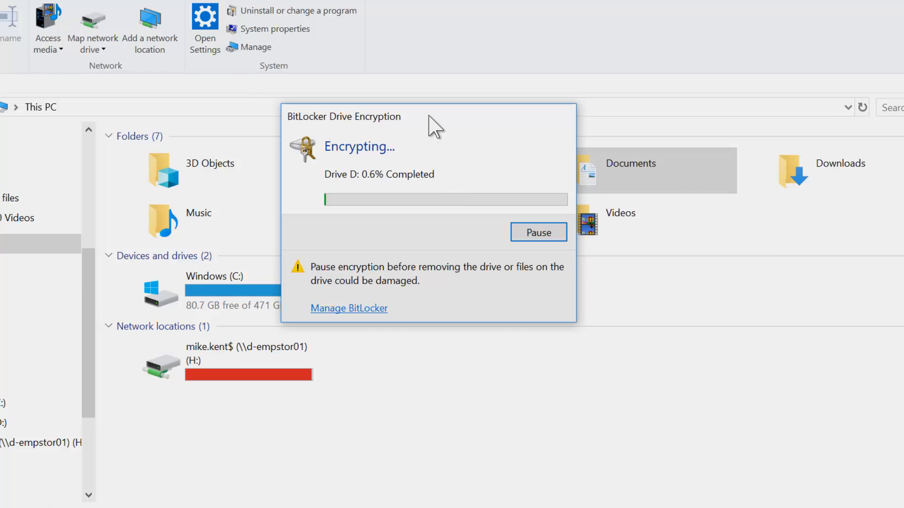
left_click_drag(457, 125, 675, 265)
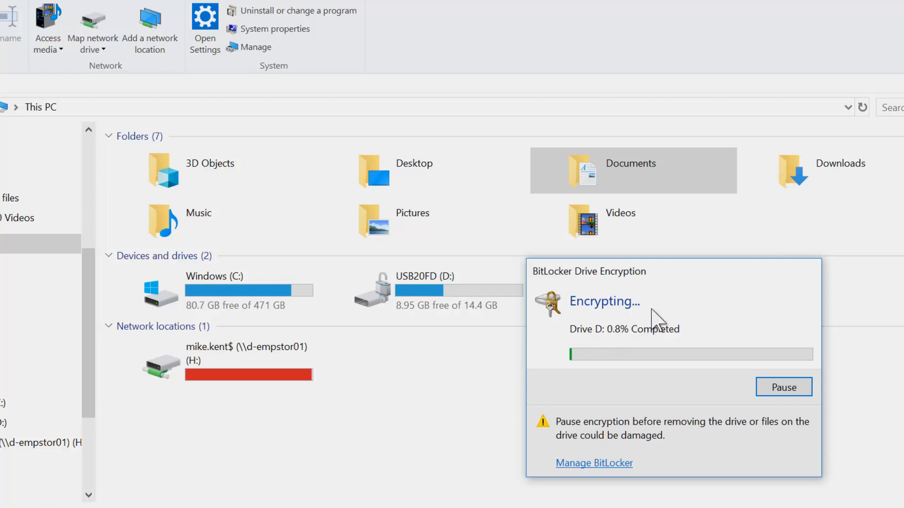
left_click_drag(653, 270, 456, 256)
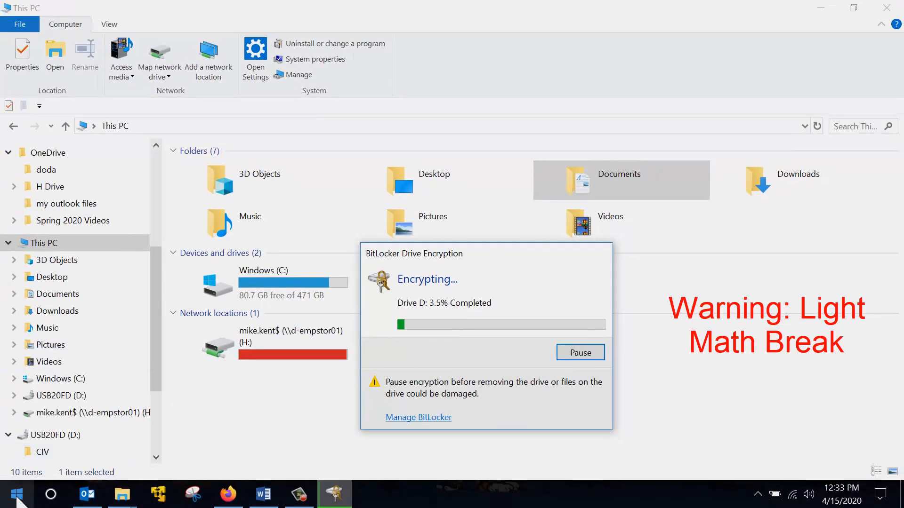
Open Calculator, move its window off the progress dialog, and switch it to Standard mode
left_click(16, 497)
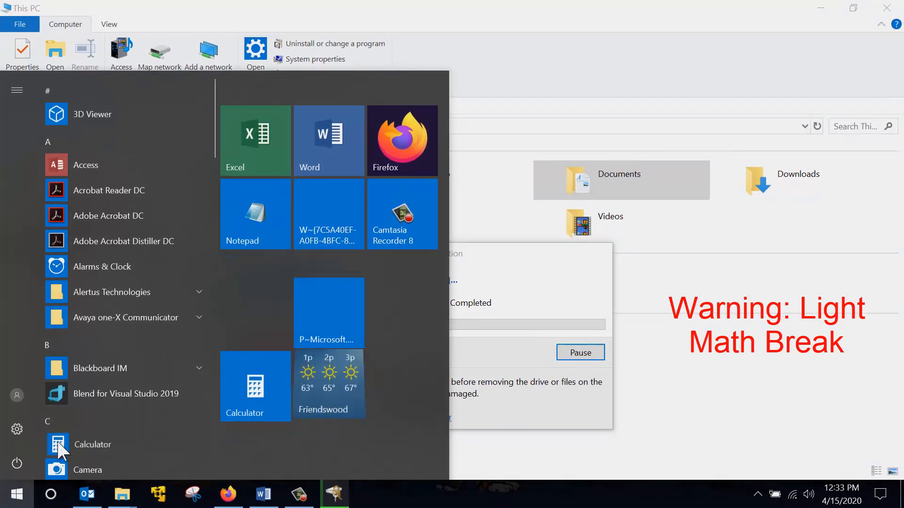
left_click(58, 441)
left_click_drag(593, 81, 338, 92)
left_click(206, 109)
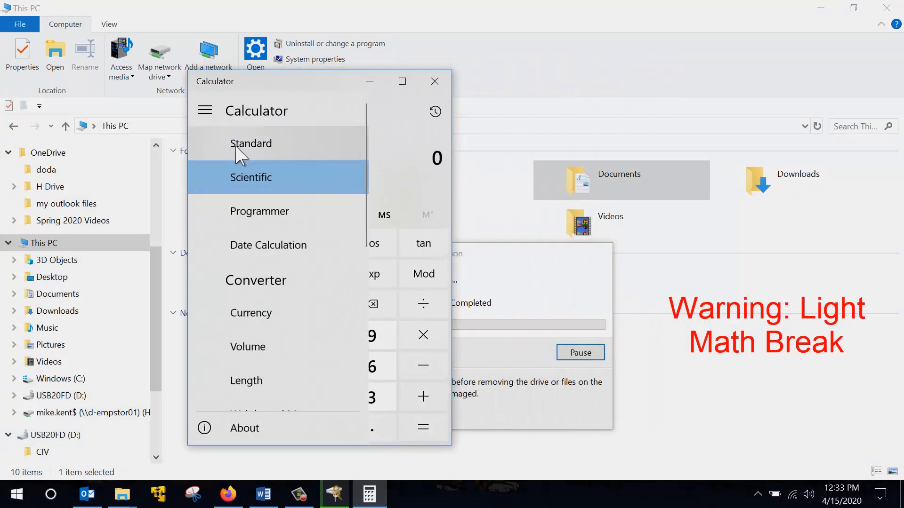
left_click(210, 145)
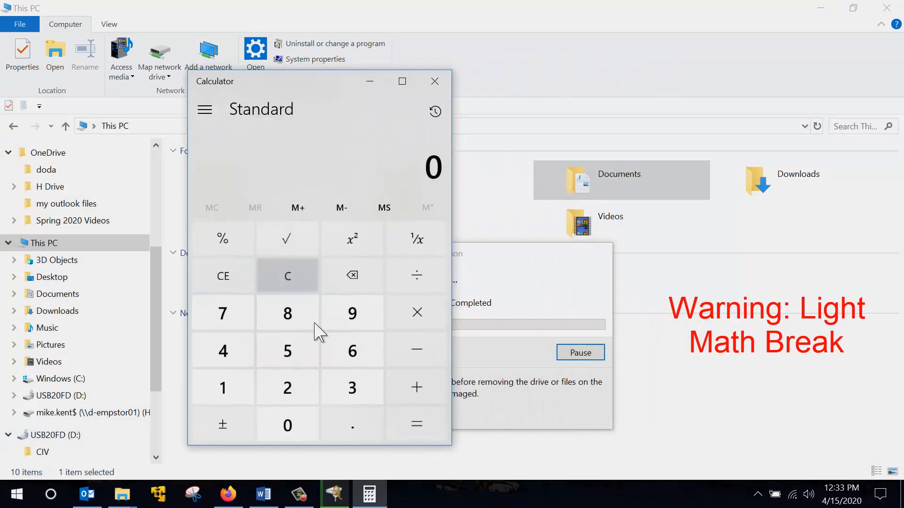
Multiply 51 by 96 in Calculator, keeping the encryption progress dialog in view
left_click(287, 353)
left_click(233, 388)
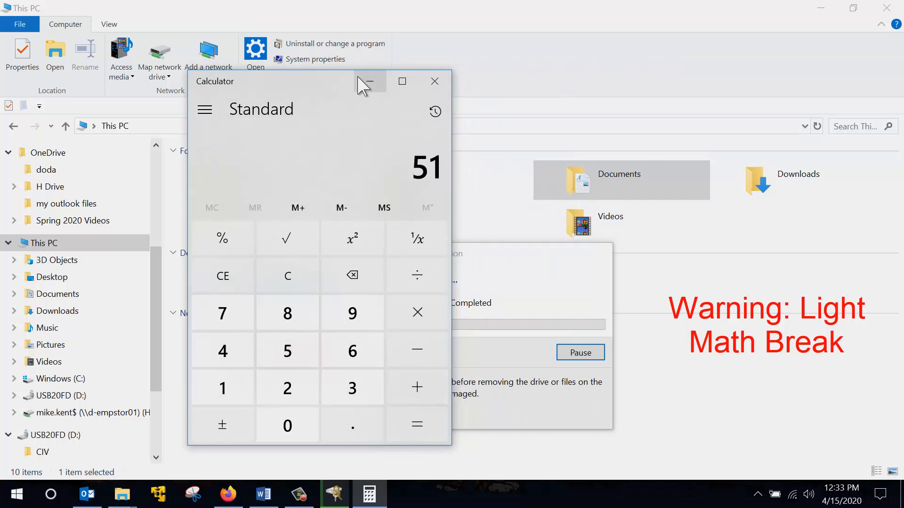
left_click_drag(315, 80, 249, 79)
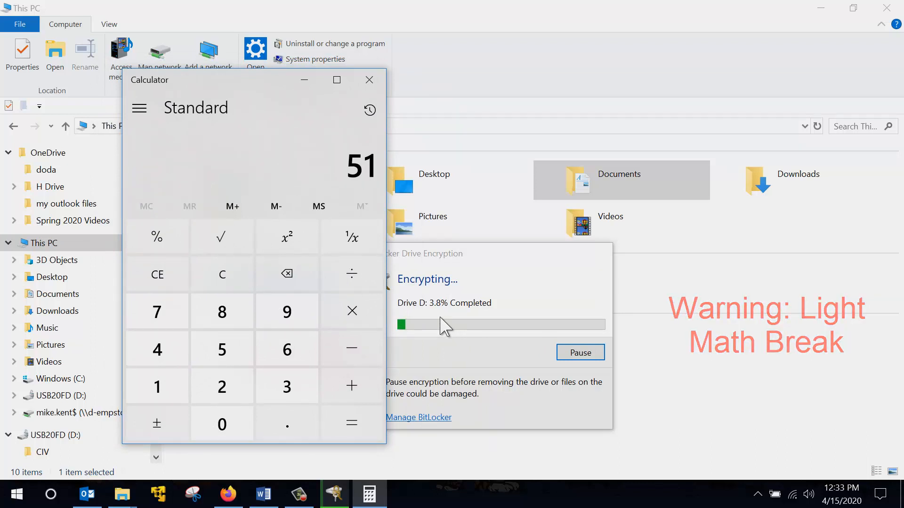
left_click(353, 320)
left_click(301, 321)
left_click(297, 350)
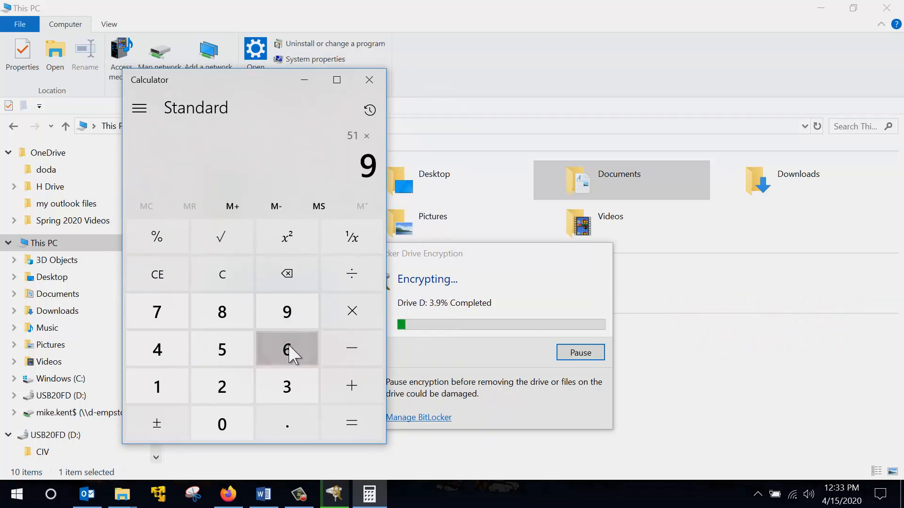
left_click(352, 426)
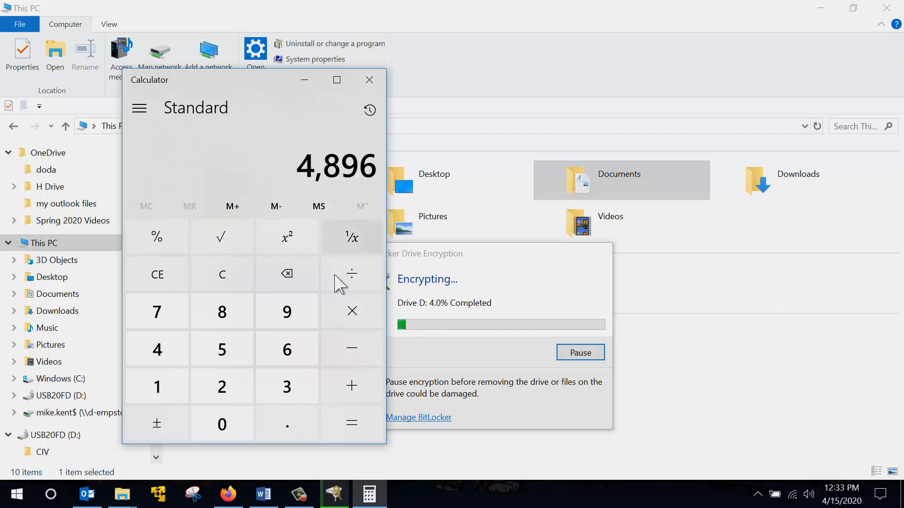
Divide the product by 60 to convert the estimated encryption time to minutes
left_click(355, 287)
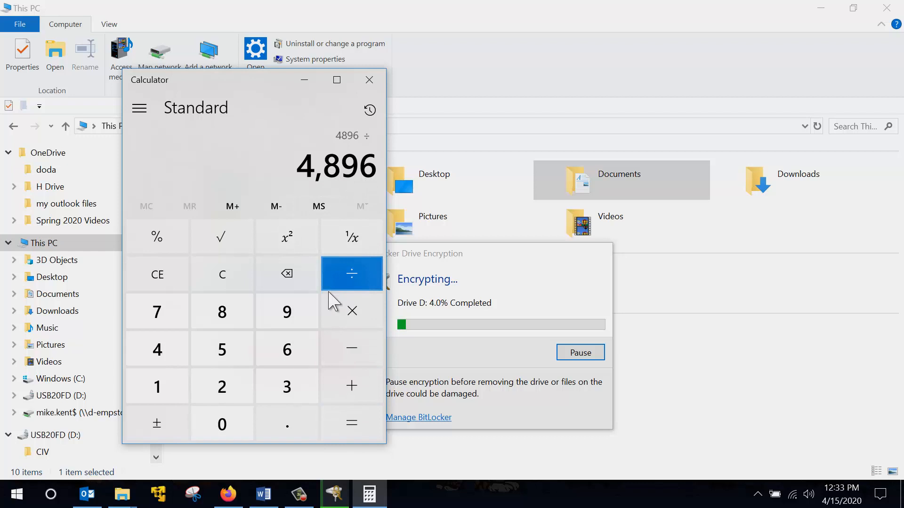
left_click(294, 355)
left_click(234, 421)
left_click(358, 431)
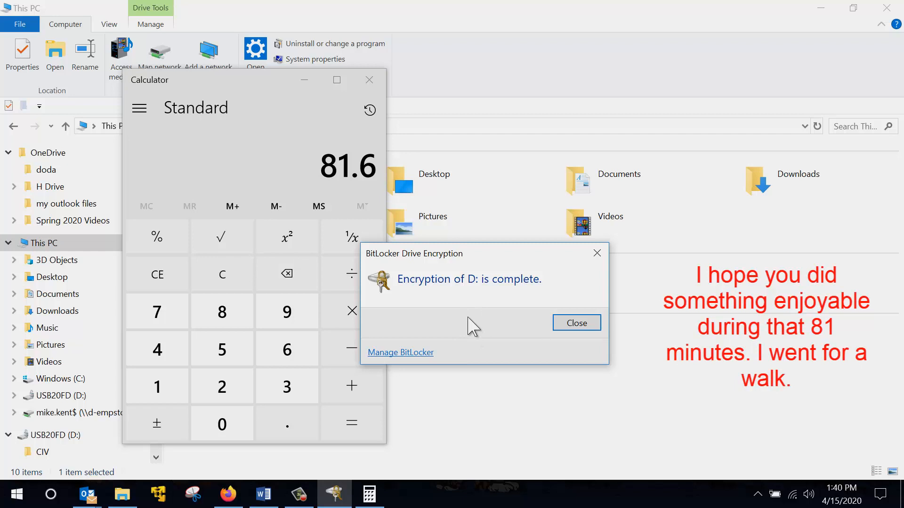
Close the encryption completion dialog and Calculator, and check the files on the USB20FD (D:) drive before returning to This PC
left_click(575, 325)
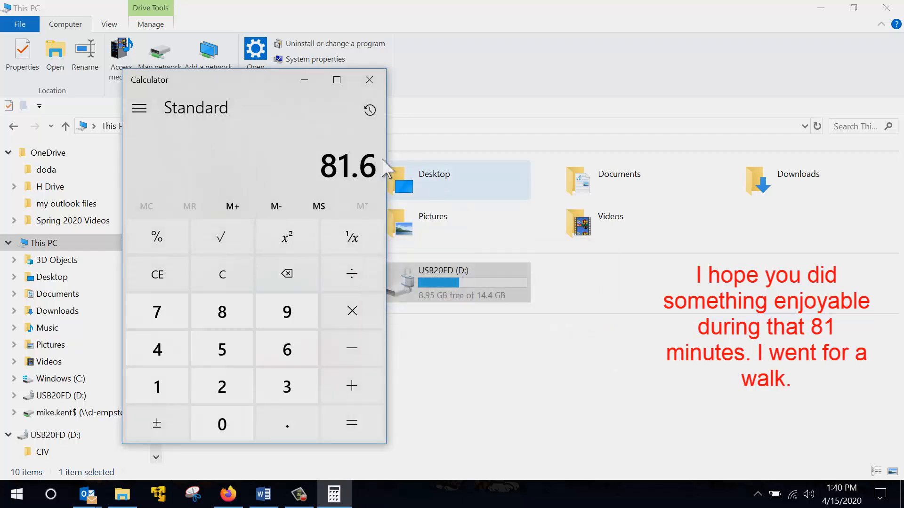
left_click(370, 81)
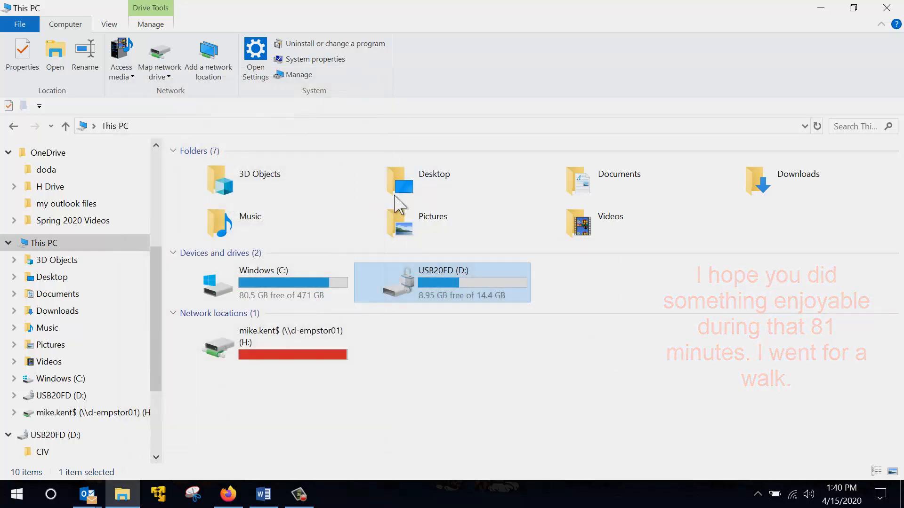
double_click(440, 298)
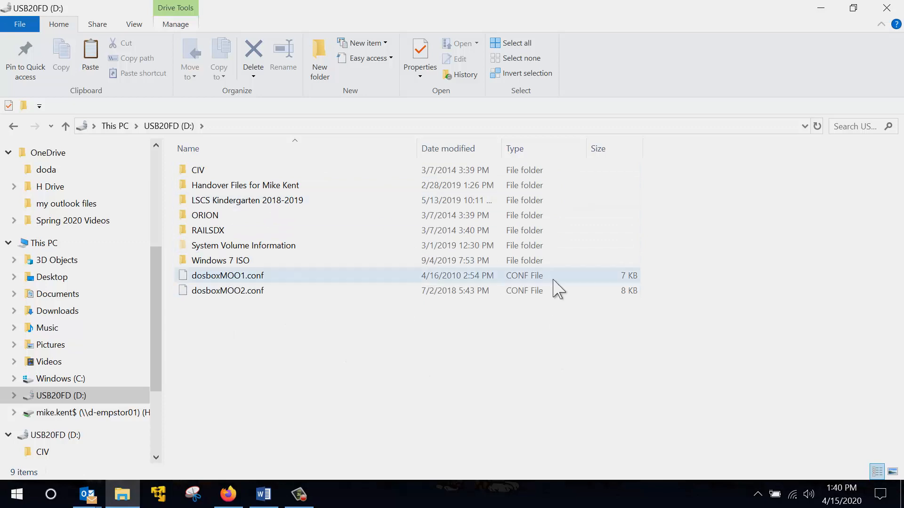
left_click(51, 244)
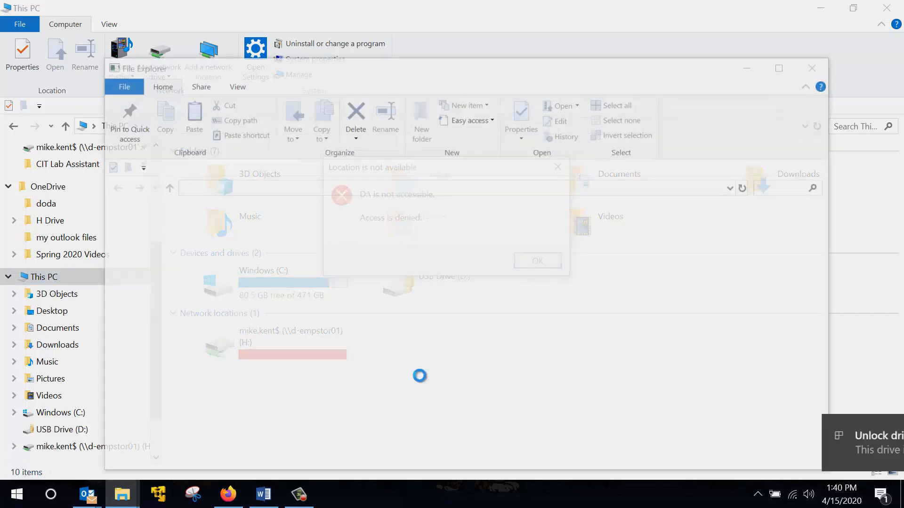
Dismiss the access error for the reconnected drive D: and unlock the drive with its BitLocker password
left_click(548, 266)
left_click(675, 446)
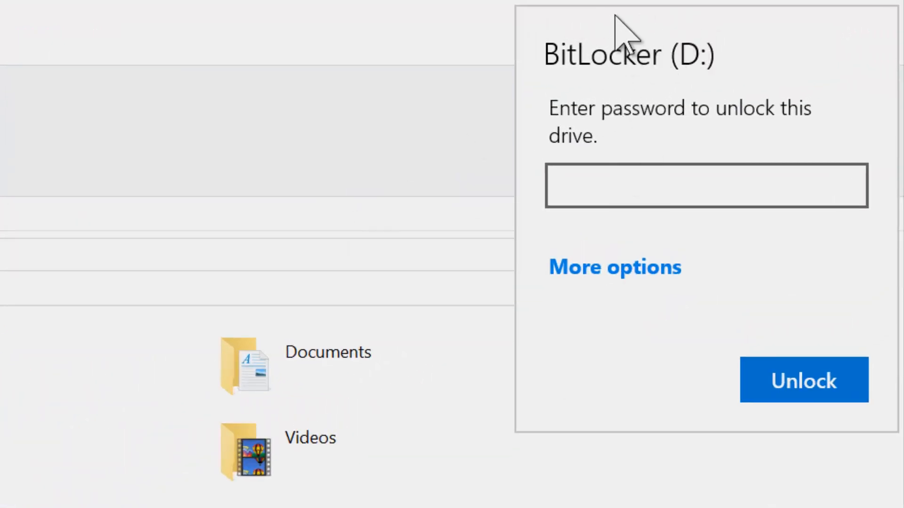
left_click(553, 172)
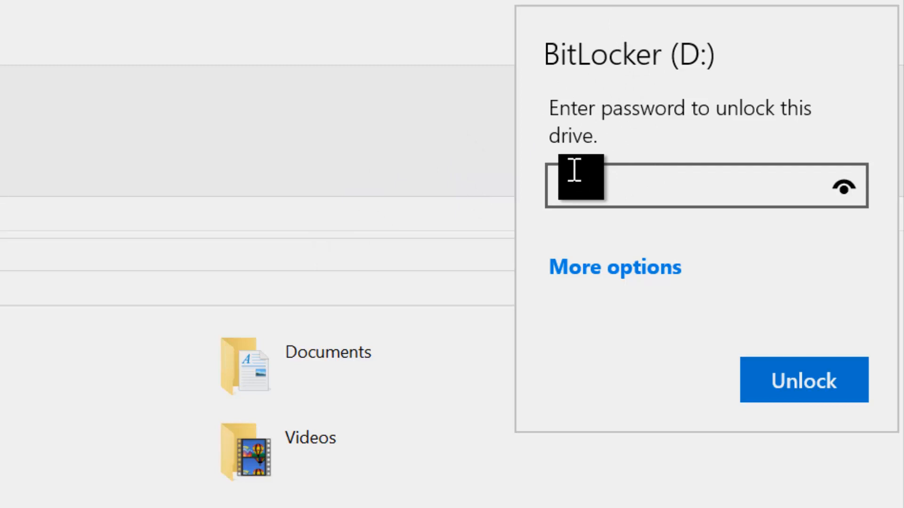
type("•••••••••")
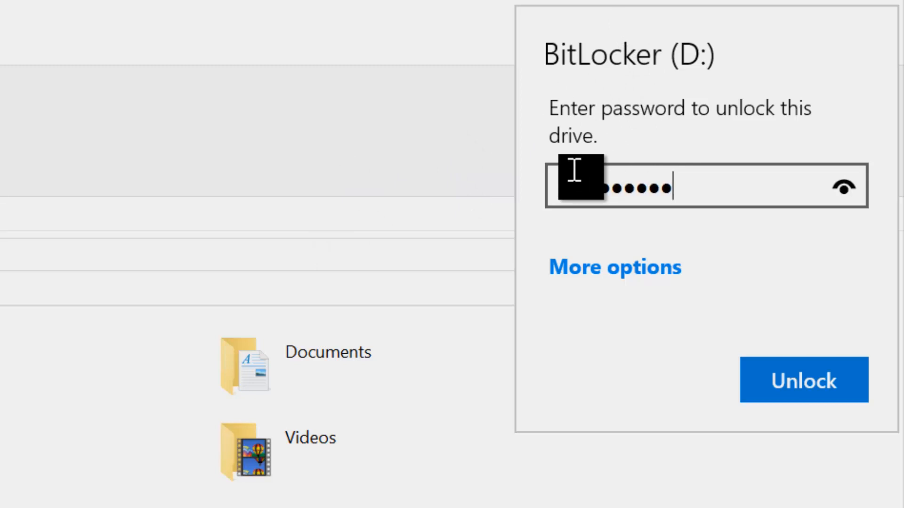
left_click(821, 392)
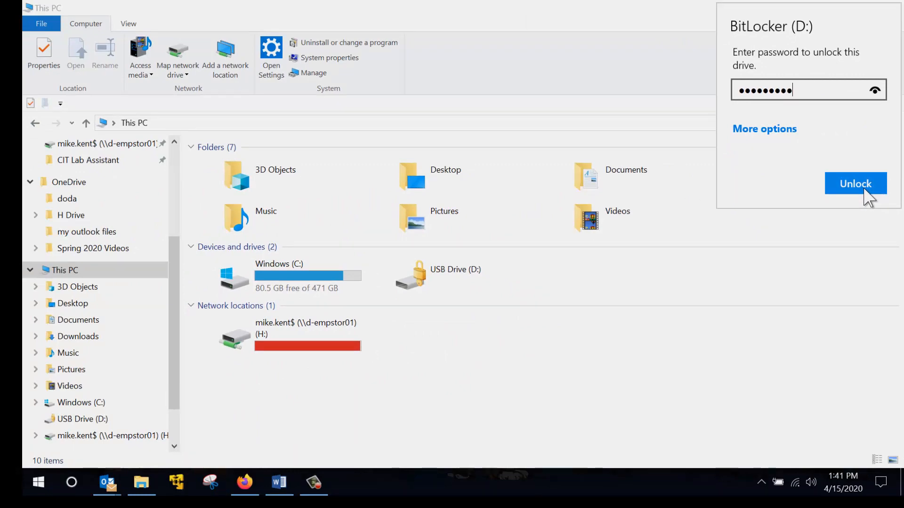
left_click(865, 190)
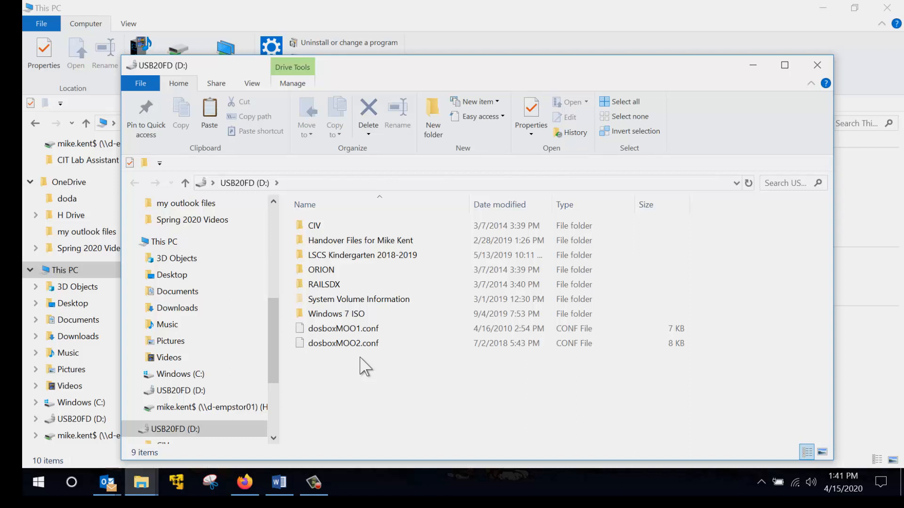
Return to This PC and open the BitLocker management options for the USB20FD (D:) drive
left_click(151, 242)
scroll(495, 372, "down", 1)
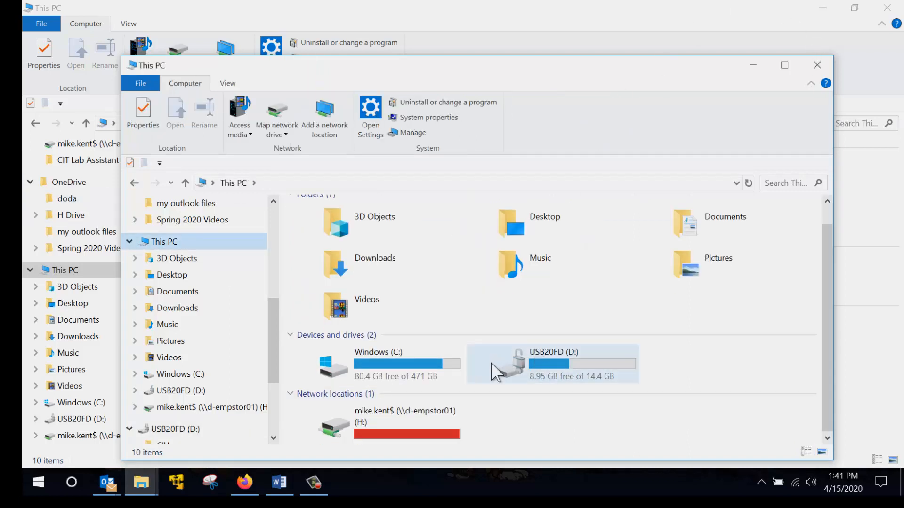
right_click(495, 372)
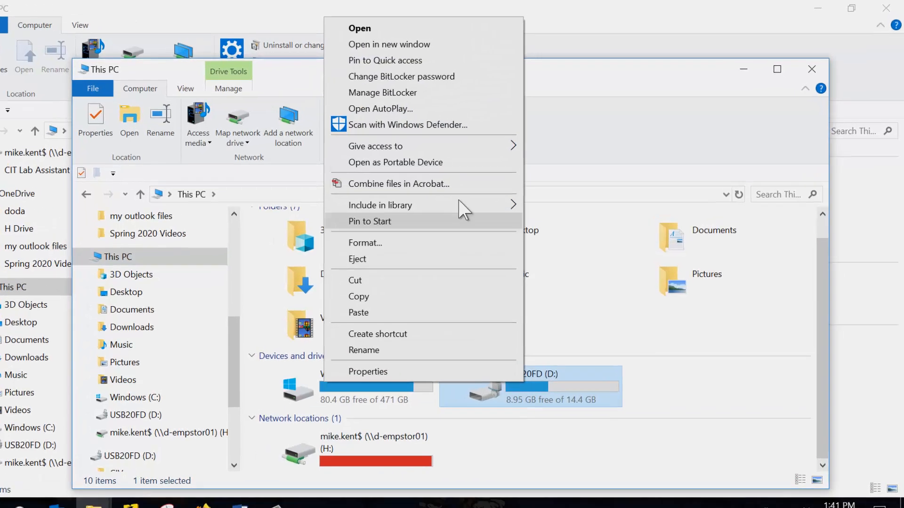
left_click(382, 93)
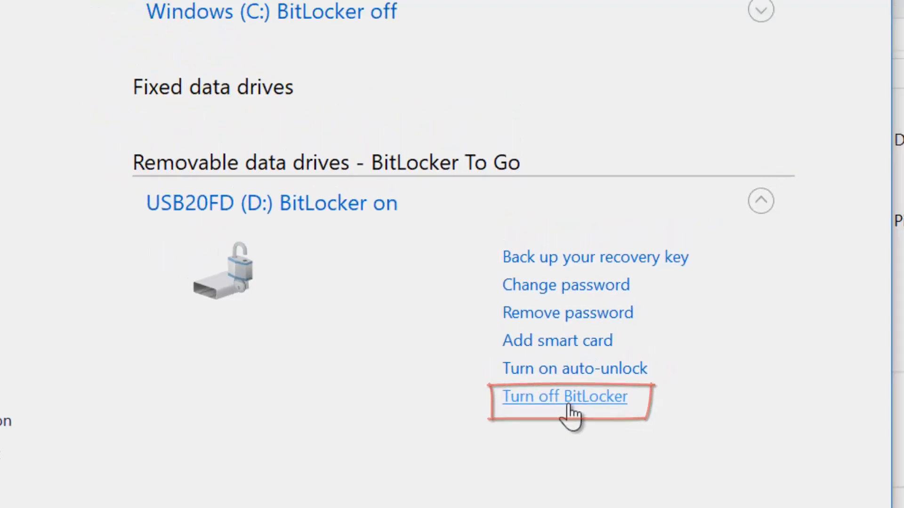
Turn off BitLocker for the USB20FD (D:) drive to decrypt it, and close the completion dialog
left_click(568, 401)
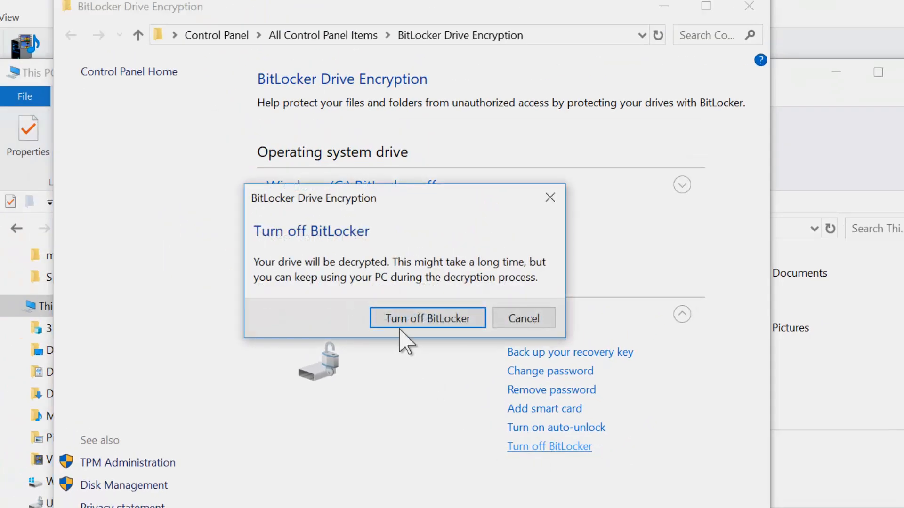
left_click(427, 319)
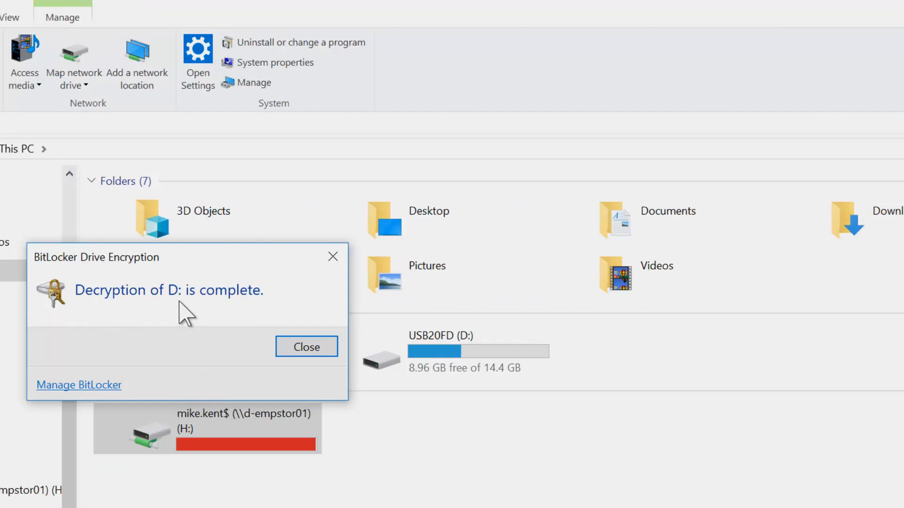
left_click(306, 347)
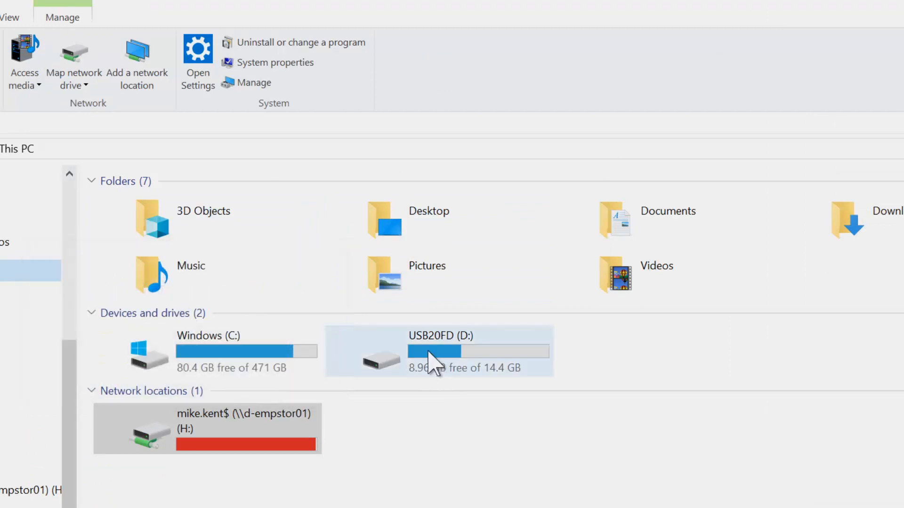
Check which BitLocker command is offered for the decrypted USB20FD (D:) drive, without choosing it
right_click(427, 362)
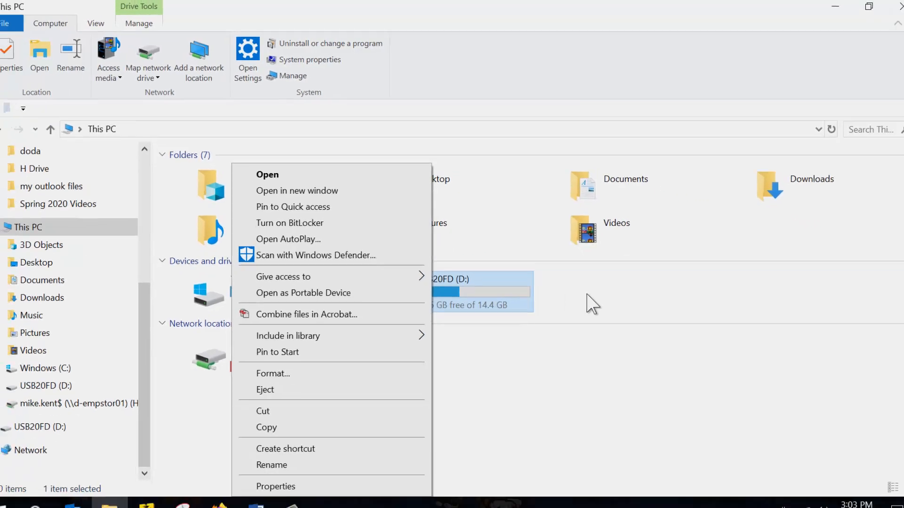
left_click(650, 311)
left_click(643, 309)
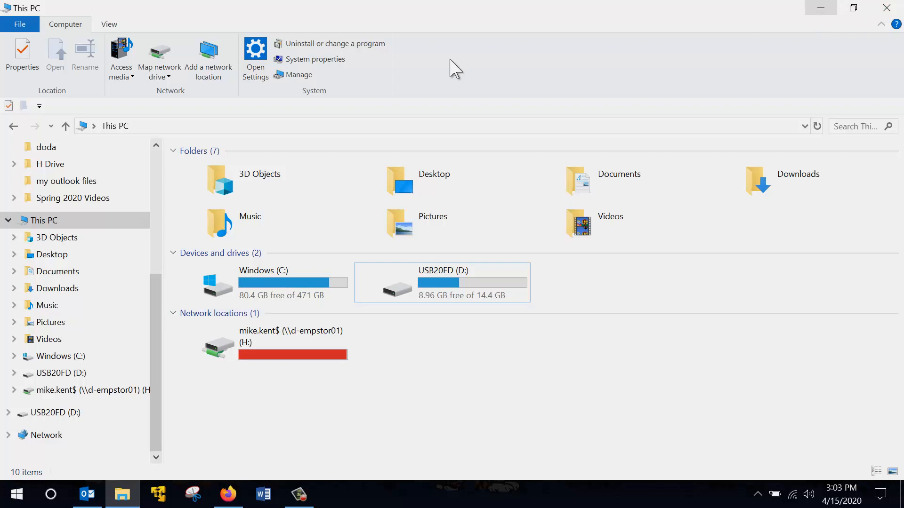
Select the BitLocker Recovery Key text file in the Documents folder
left_click(60, 274)
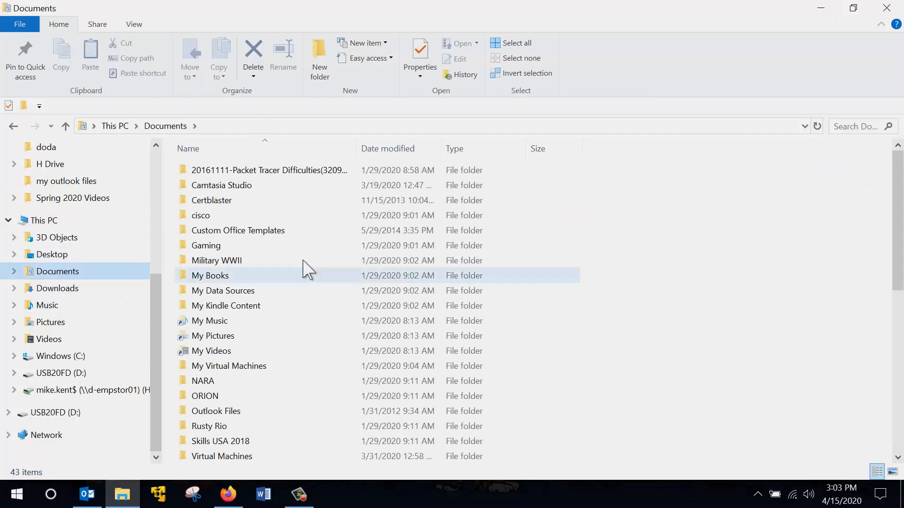
scroll(335, 283, "down", 5)
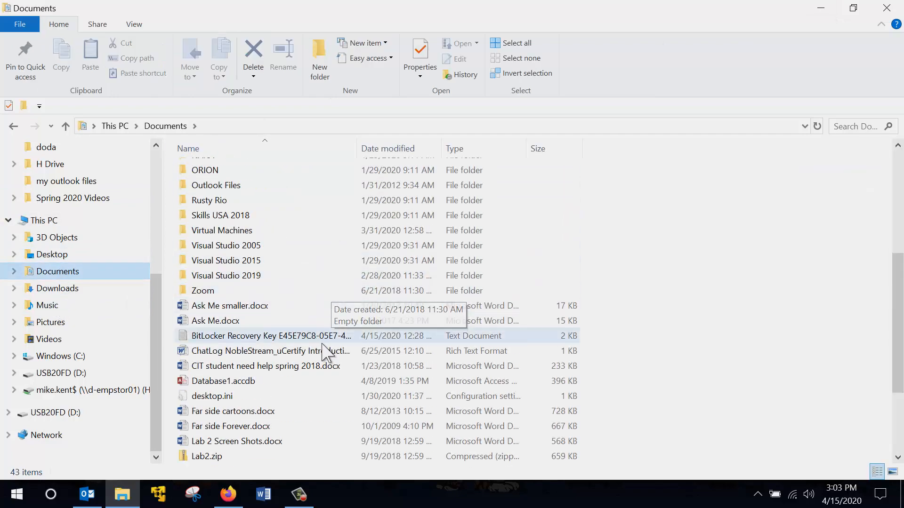
left_click(288, 336)
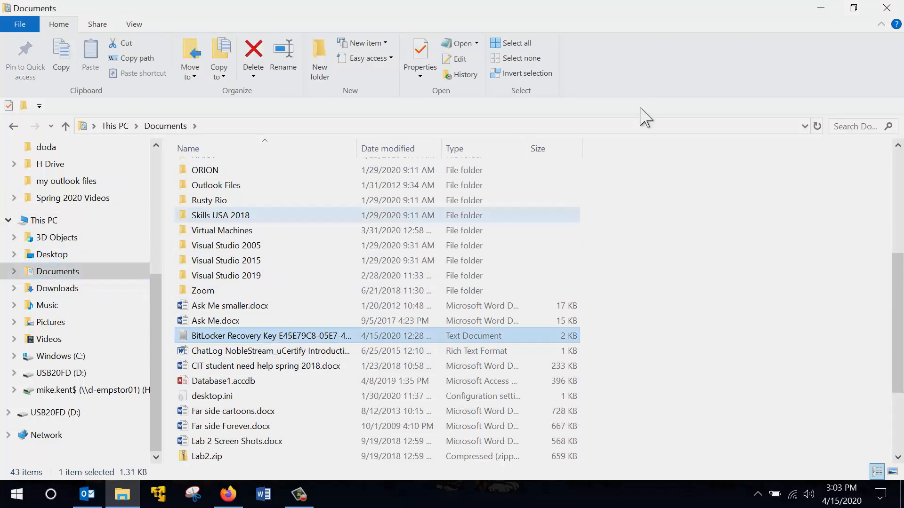